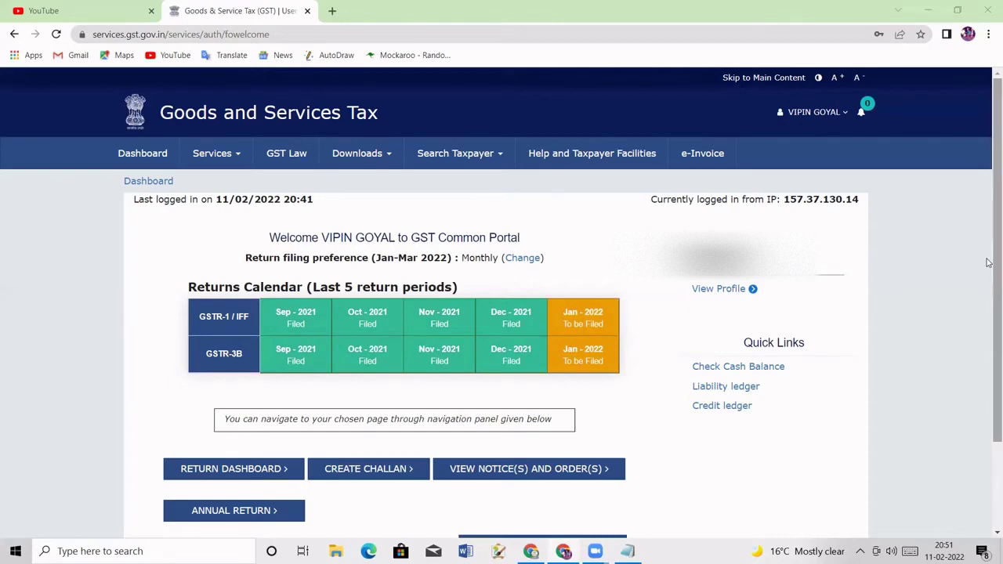
Open the Return Dashboard and search for the January returns in Quarter 4 (Jan - Mar) of financial year 2021-22.
scroll(989, 350, "down", 2)
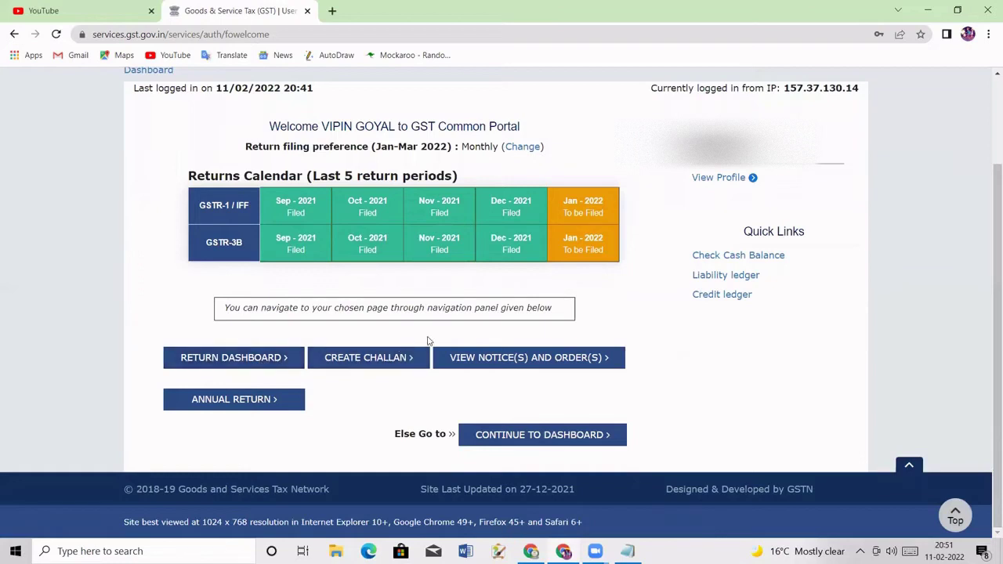
left_click(256, 363)
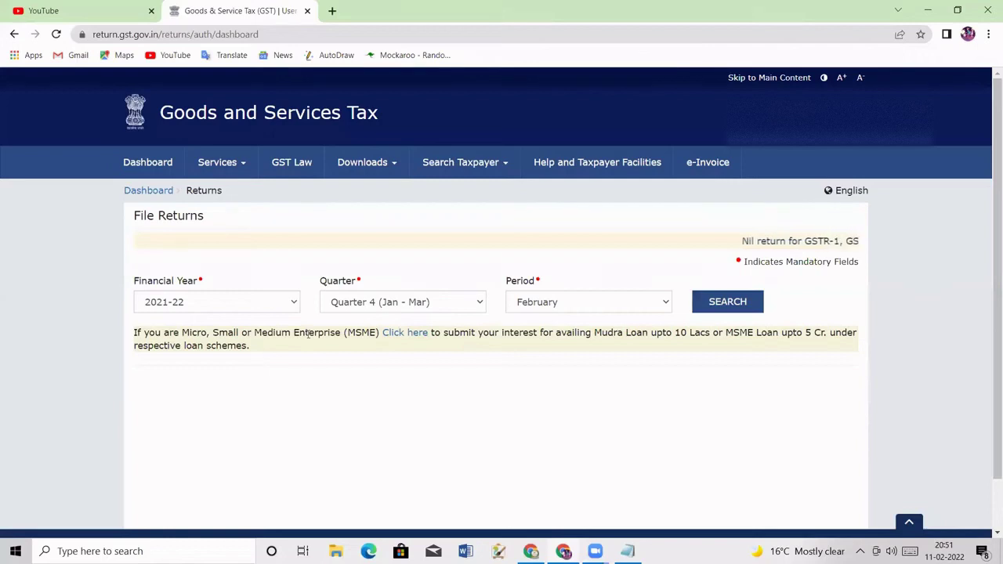
left_click(441, 305)
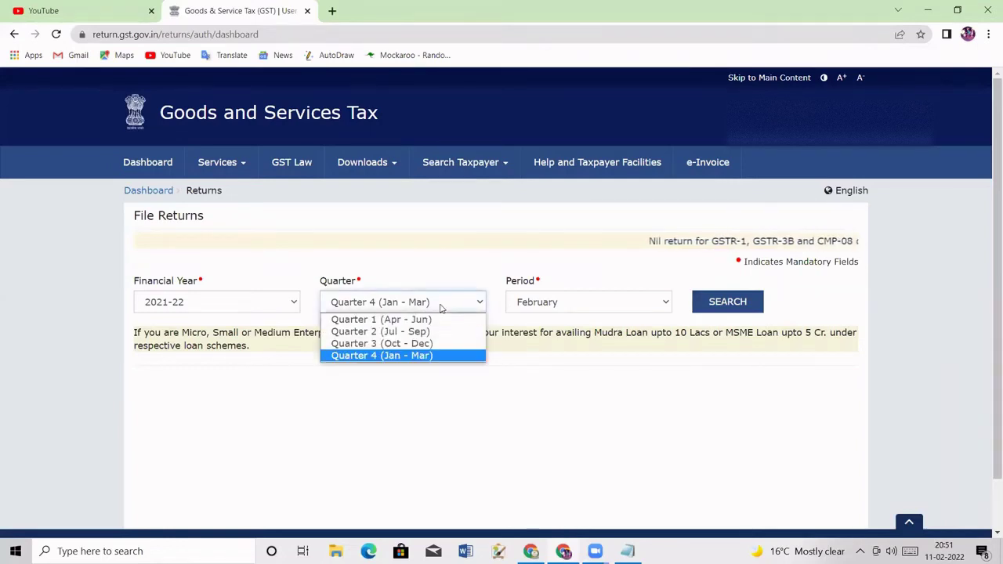
left_click(533, 307)
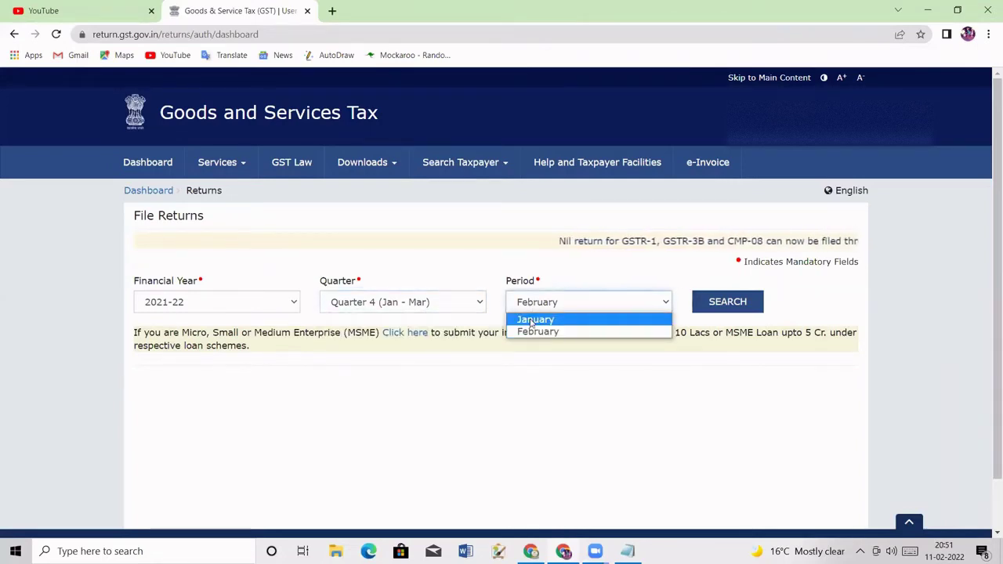
left_click(534, 320)
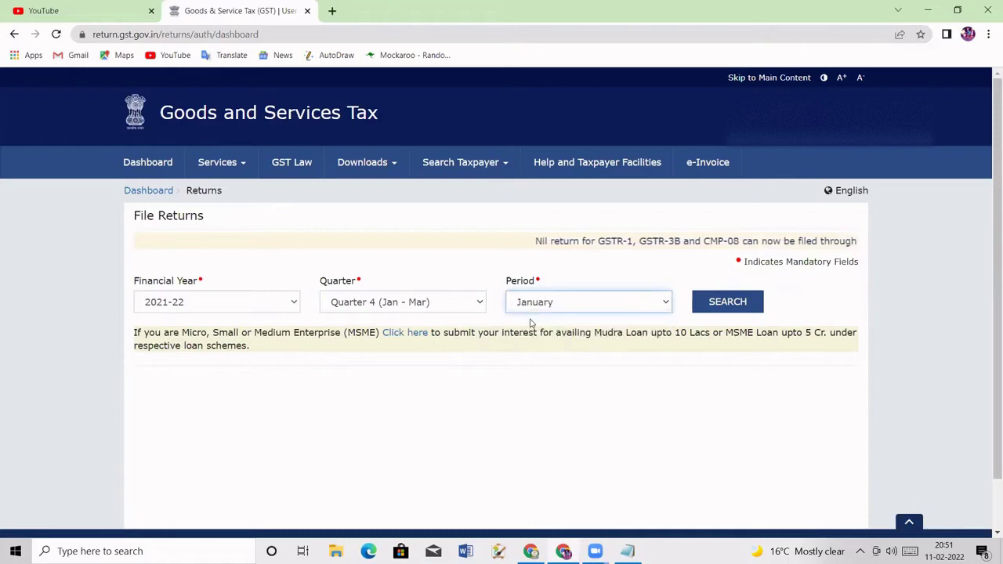
left_click(717, 306)
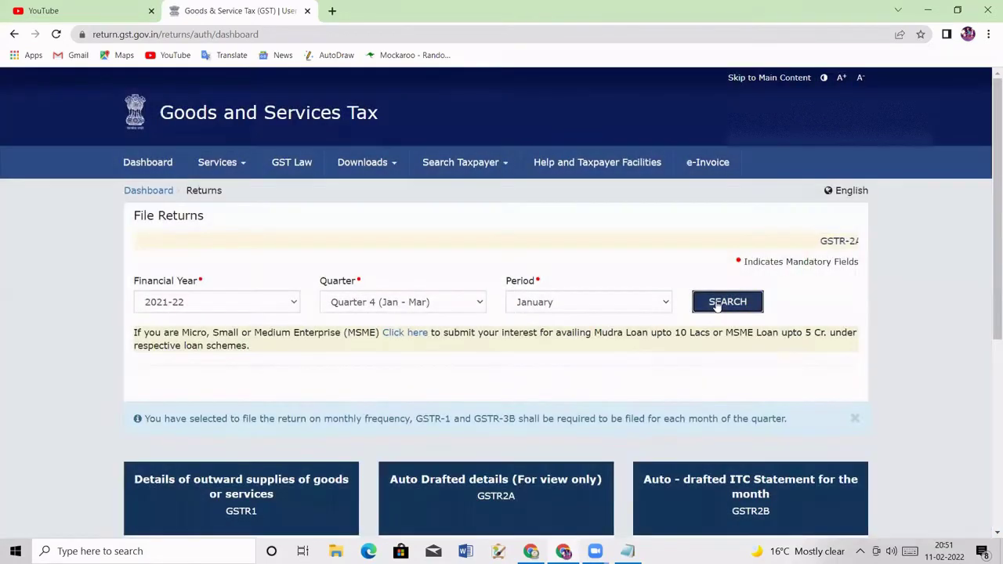
Open the GSTR1 details of outward supplies for online preparation.
scroll(987, 235, "down", 1)
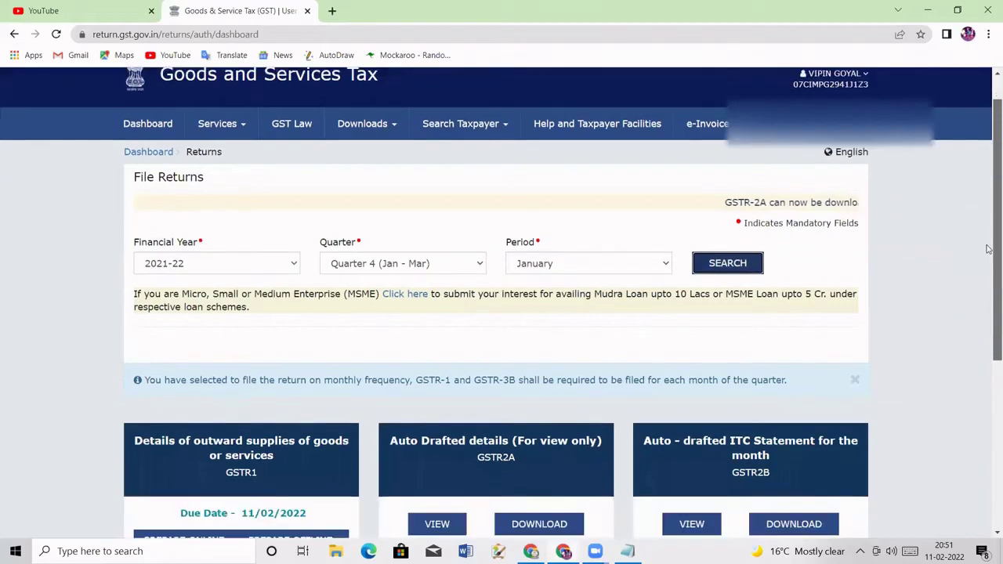
left_click_drag(987, 249, 987, 365)
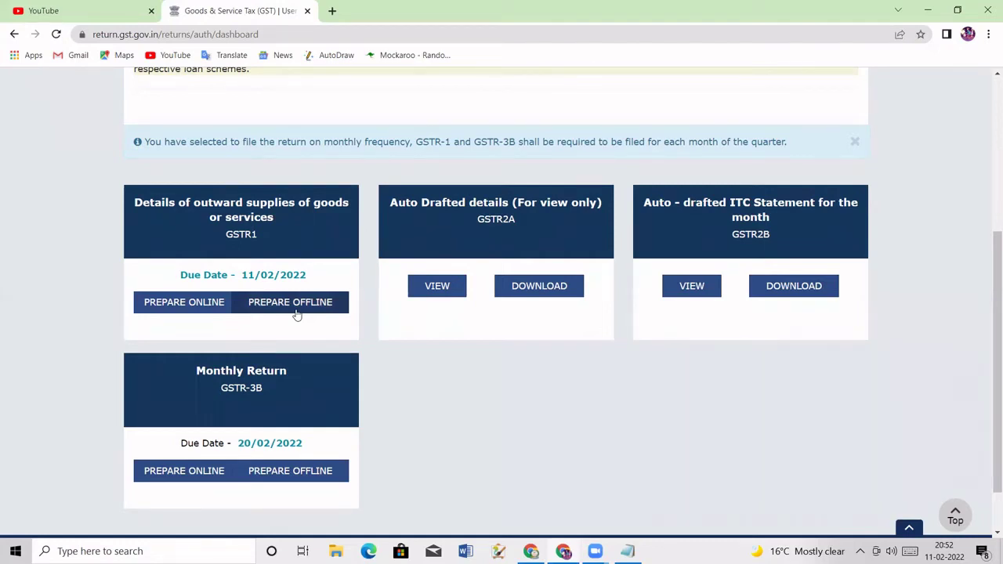
left_click(180, 307)
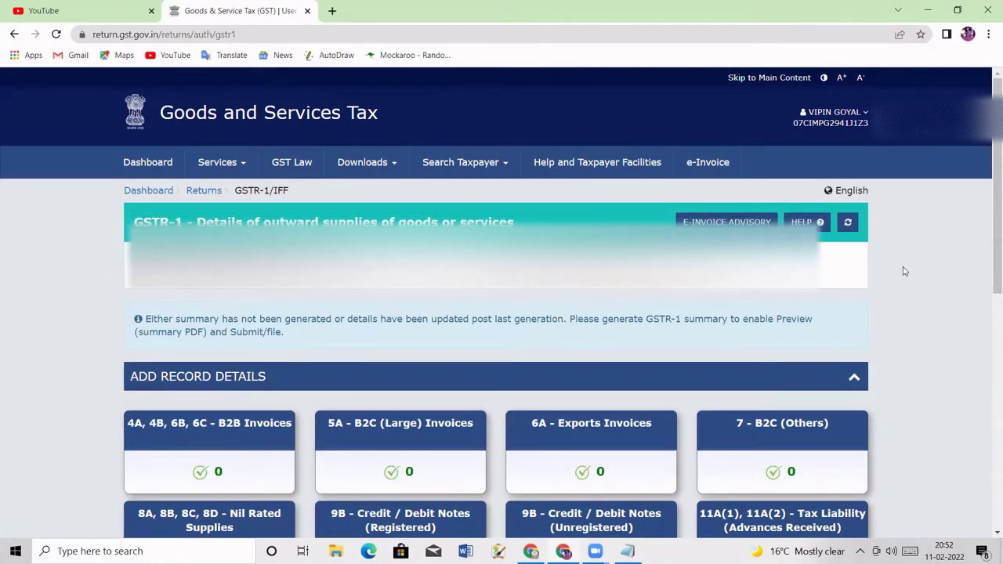
left_click_drag(987, 209, 987, 316)
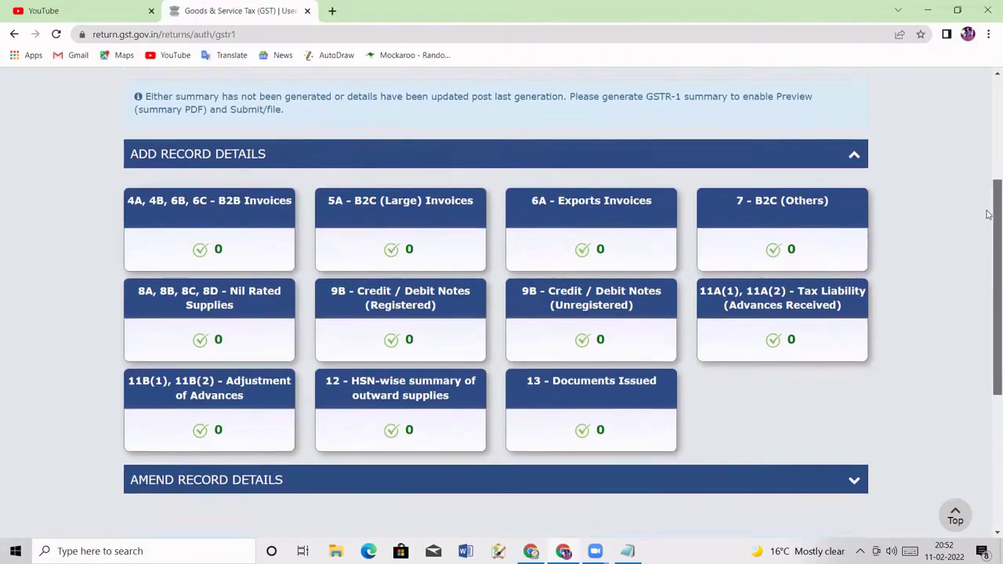
scroll(988, 206, "down", 1)
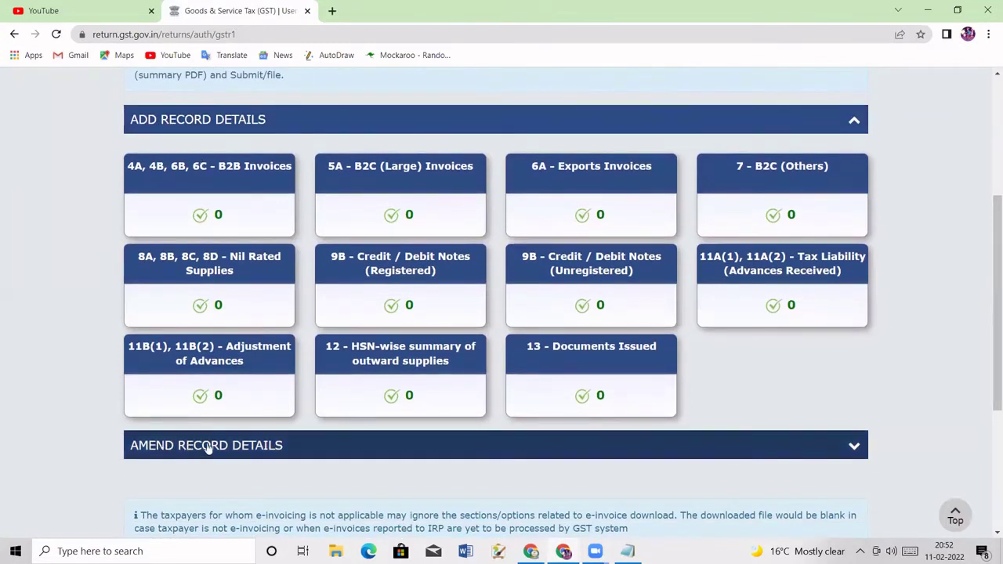
left_click(241, 119)
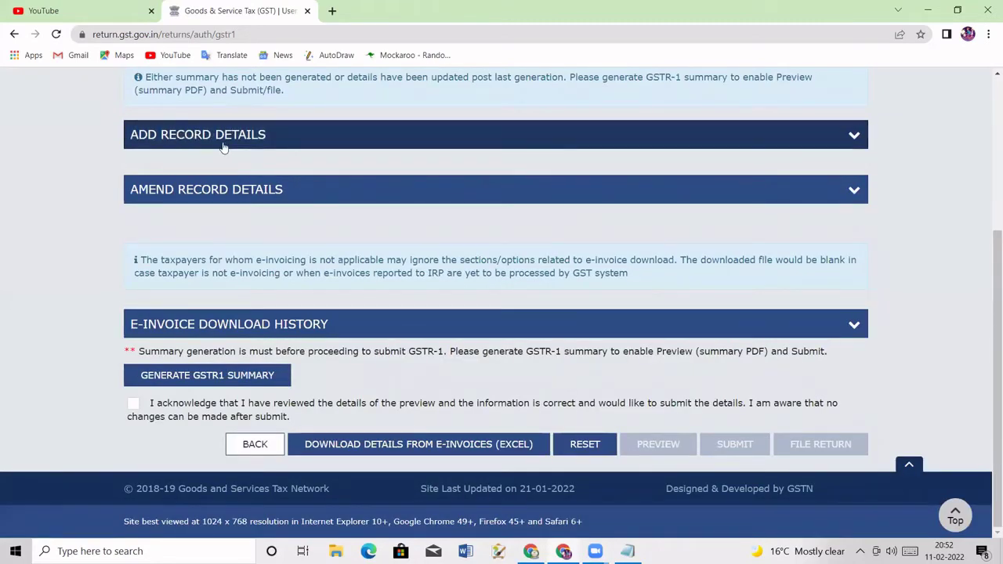
left_click(224, 146)
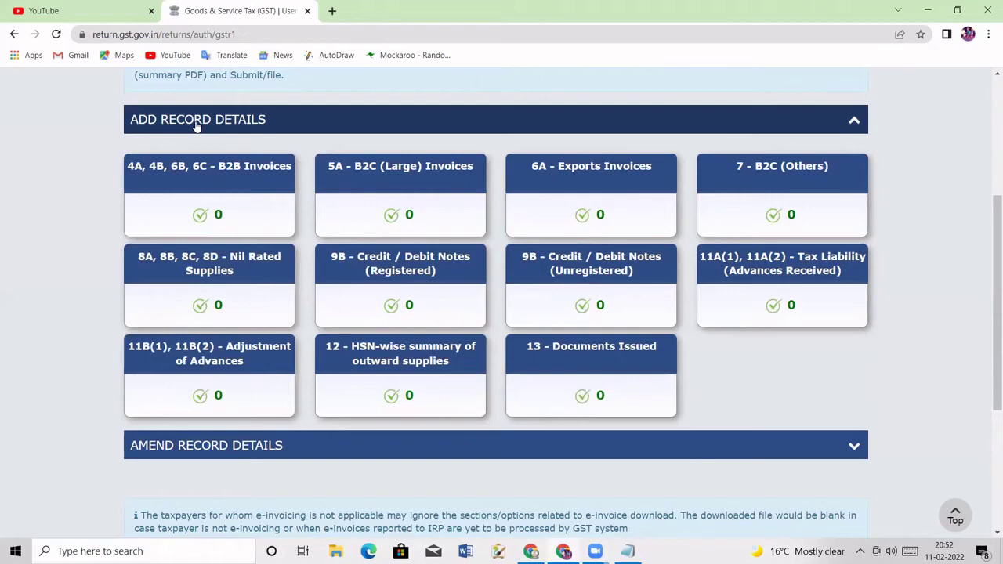
left_click(196, 126)
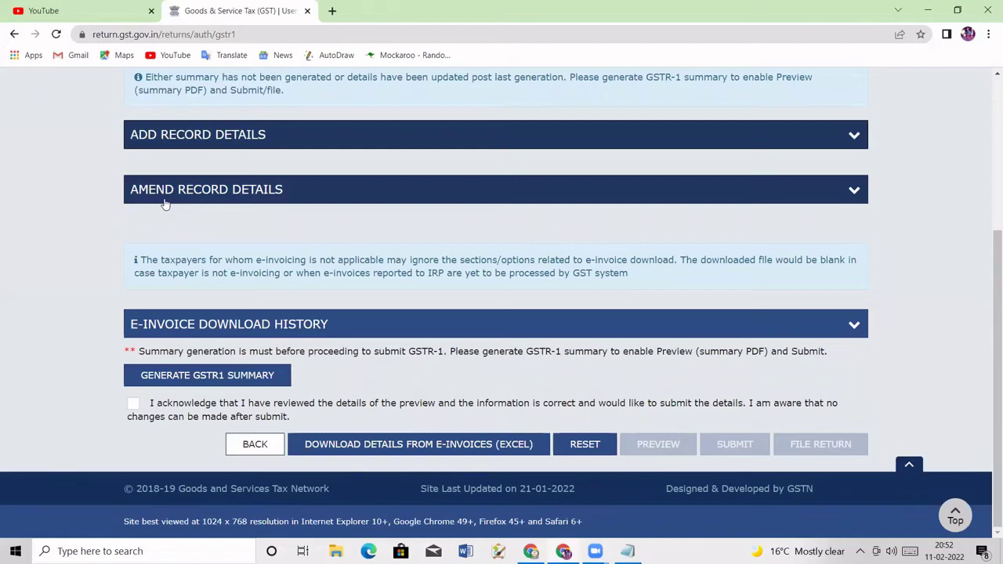
left_click(196, 145)
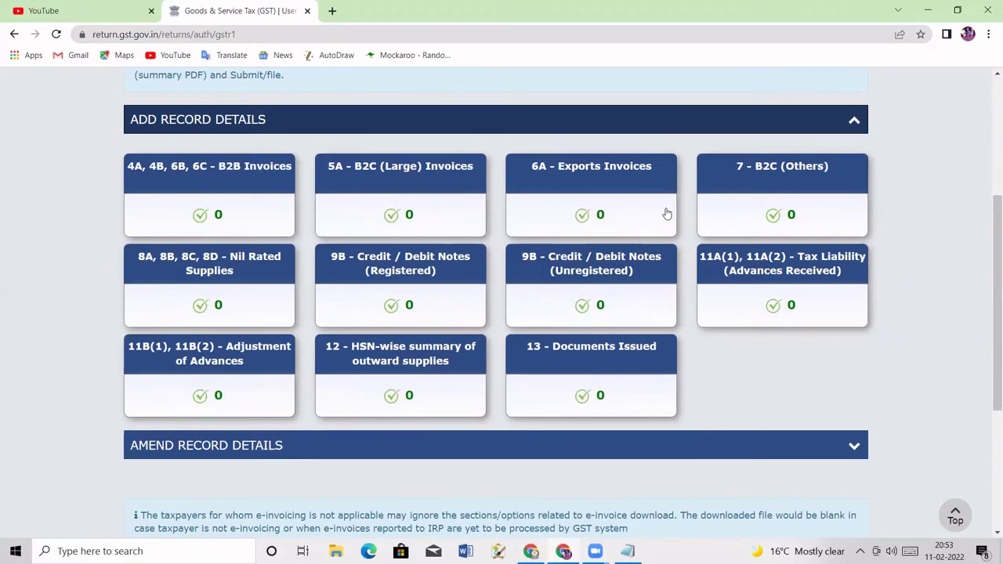
Add a record under 7 - B2C (Others) with 07-Delhi as the place of supply and a taxable value of 3000.
left_click(750, 191)
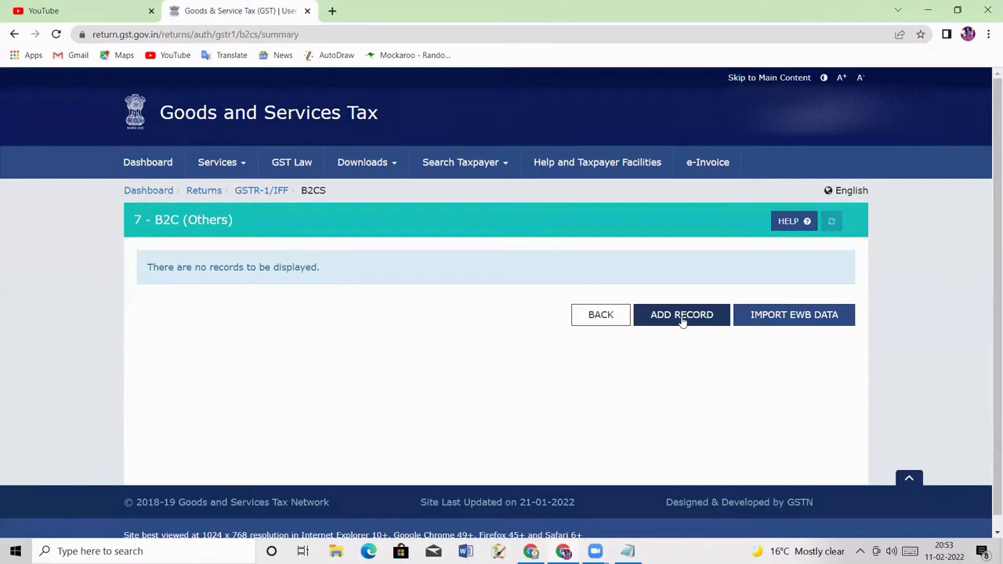
left_click(681, 315)
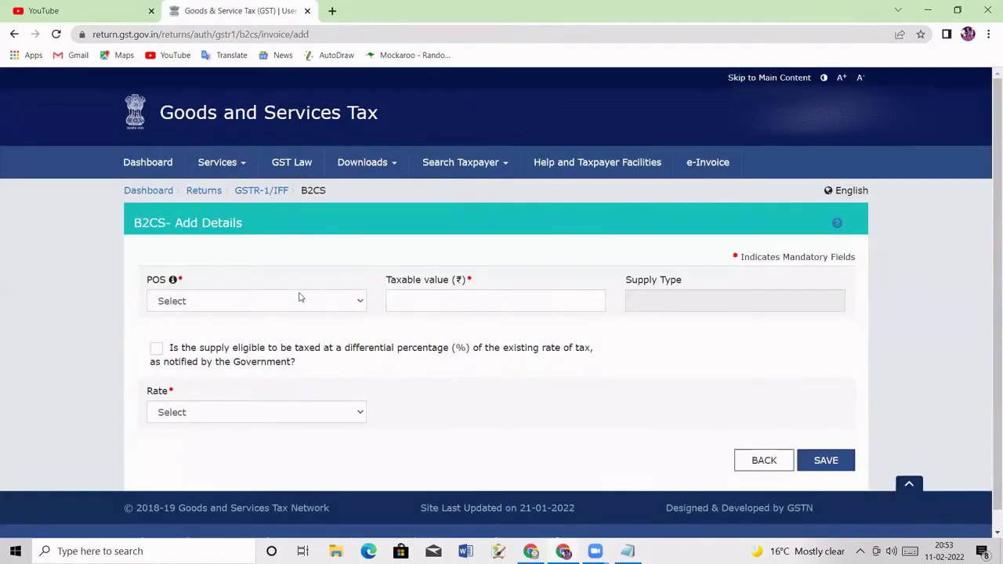
left_click(291, 301)
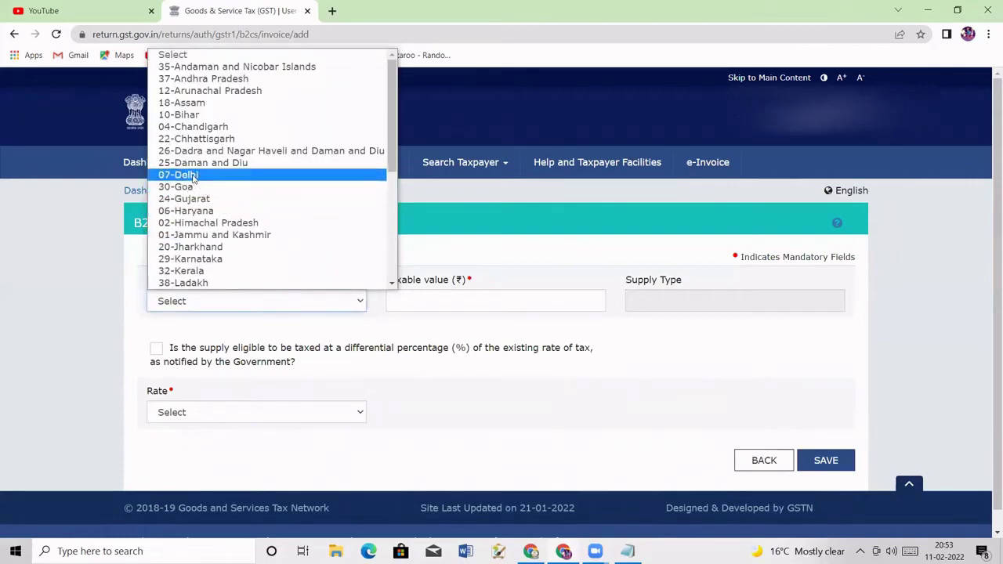
left_click(192, 175)
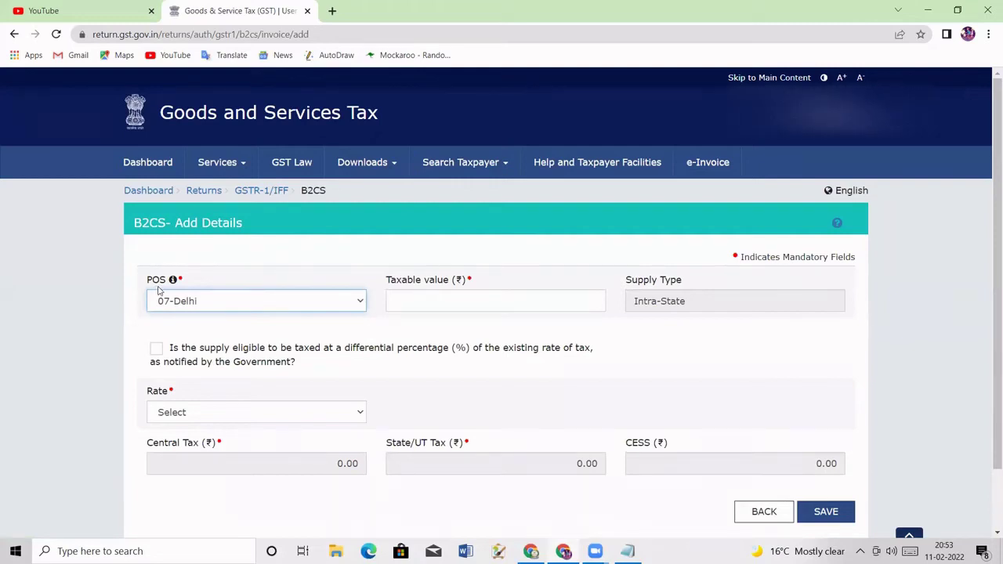
left_click(423, 302)
type("3000")
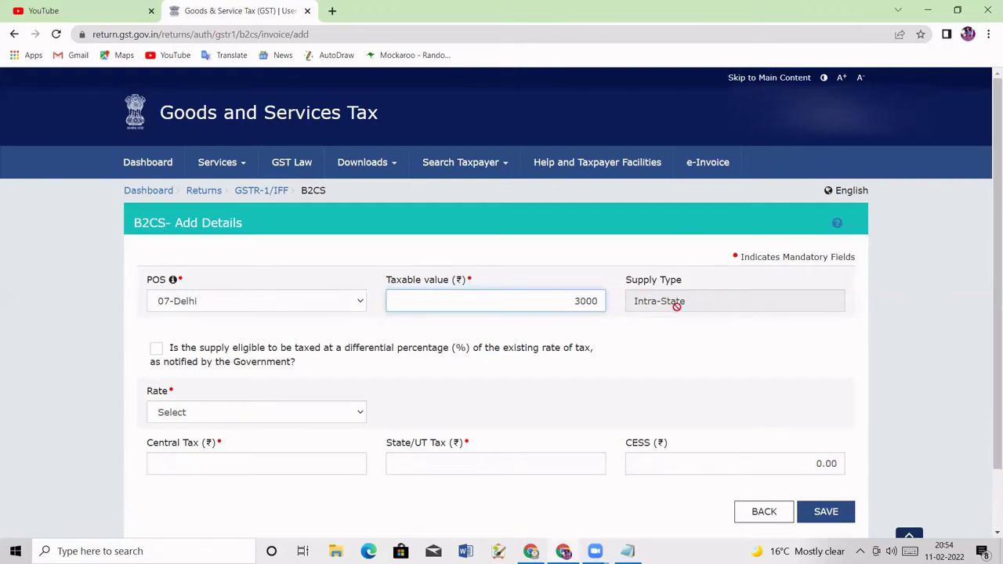
Set the tax rate of the B2CS record to 18 and save the record.
left_click(192, 416)
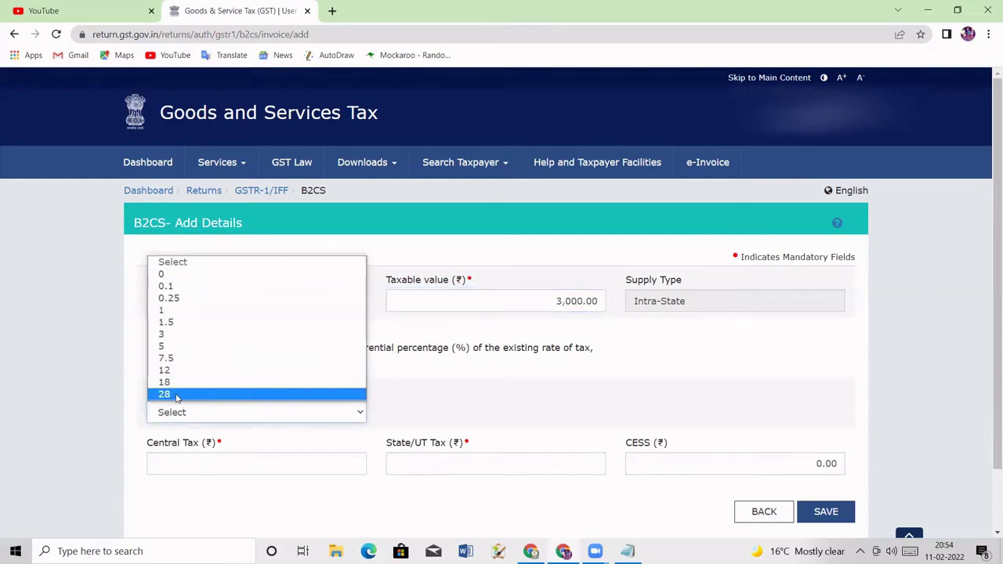
left_click(175, 395)
left_click(166, 409)
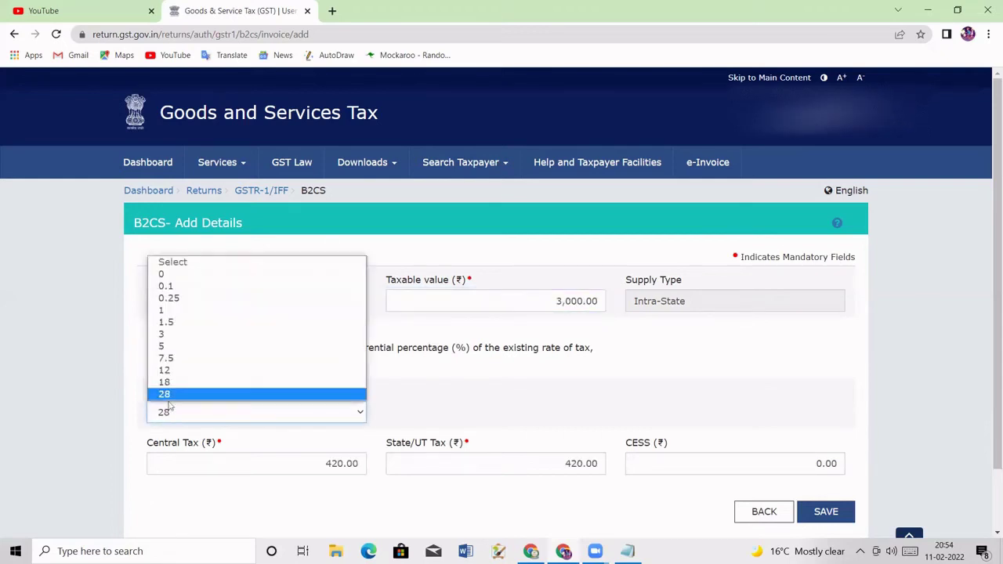
left_click(169, 384)
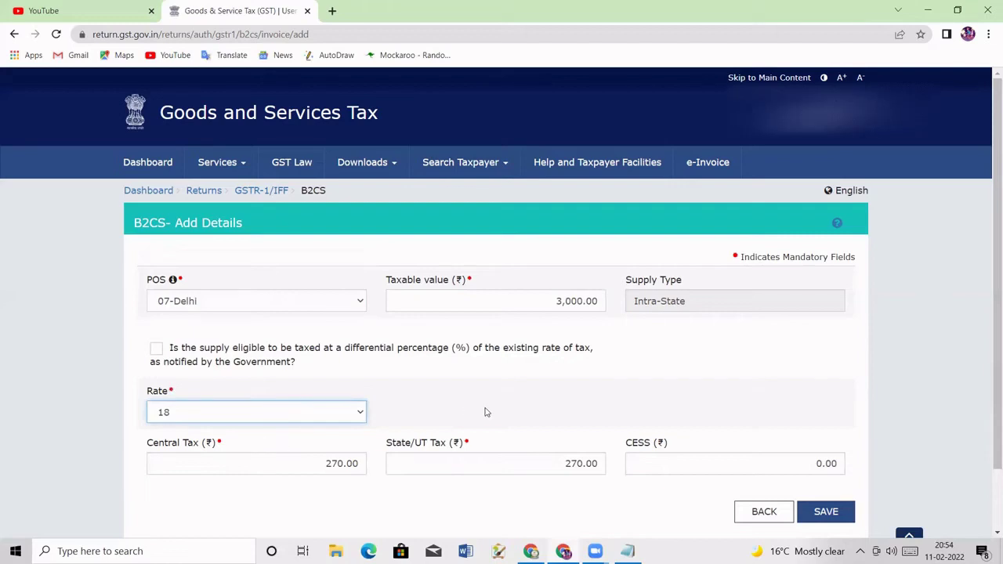
scroll(549, 414, "down", 2)
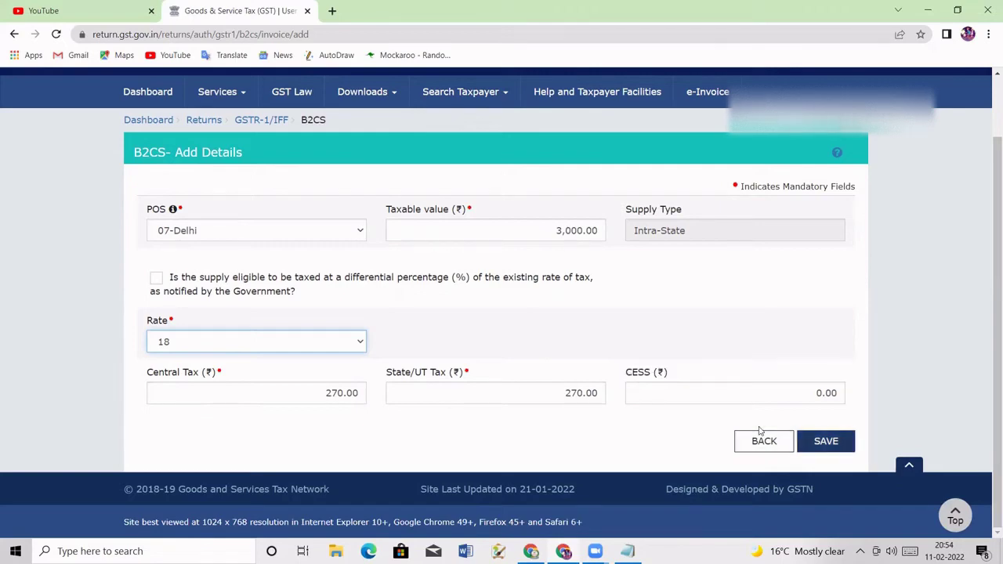
key("Tab")
key("Return")
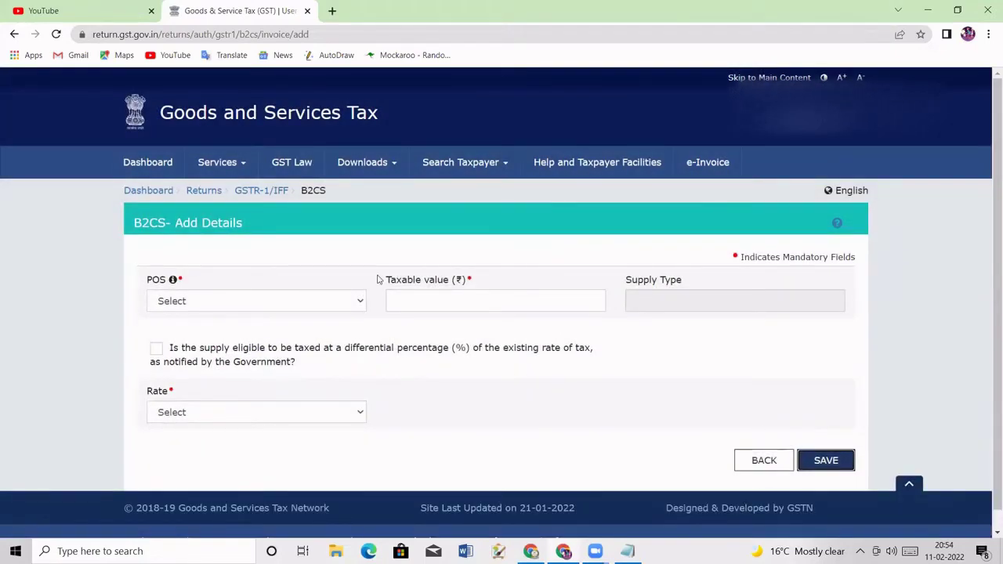
Go back to the Returns page, search for the January period and reopen GSTR1 for online preparation.
left_click(197, 193)
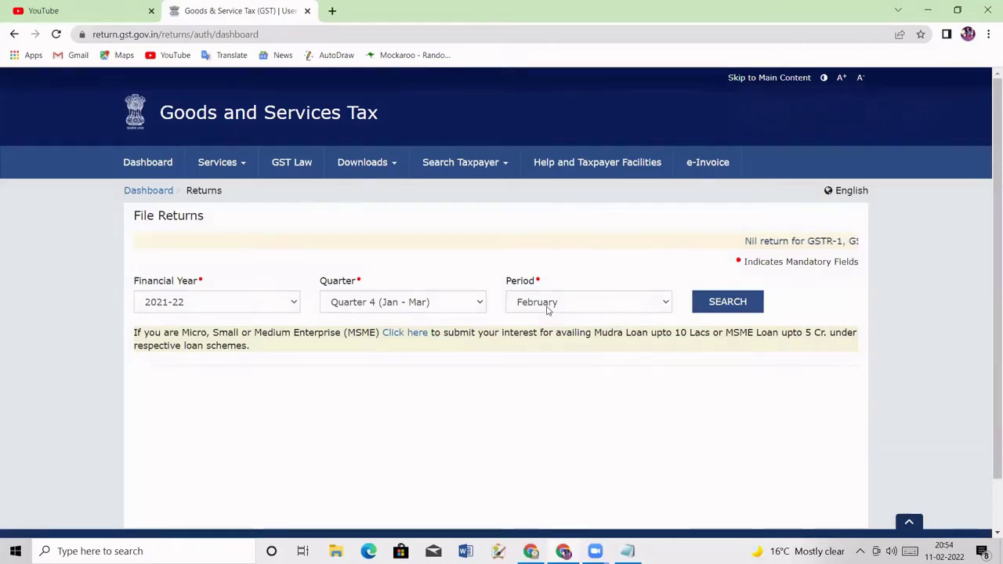
left_click(546, 304)
left_click(536, 322)
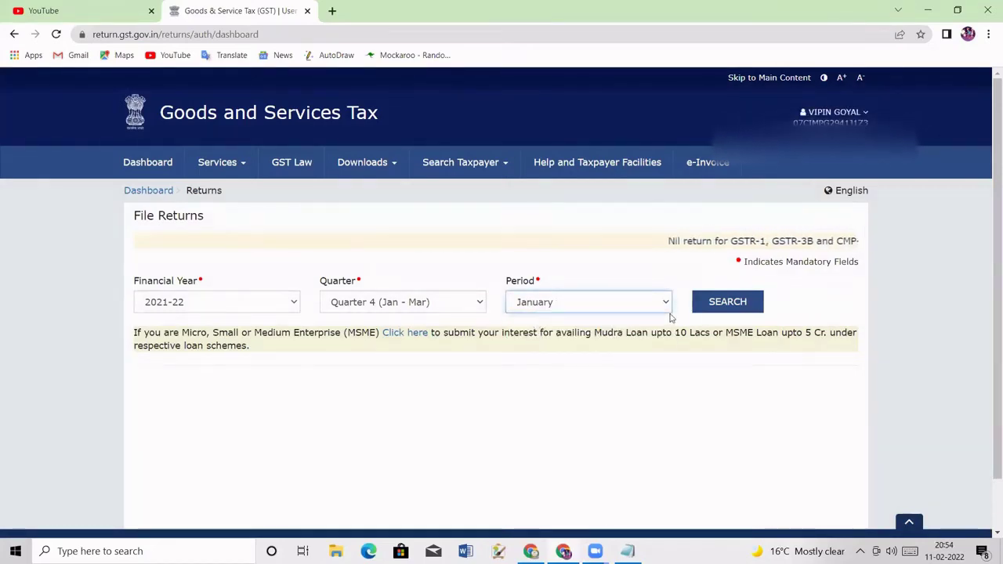
left_click(722, 311)
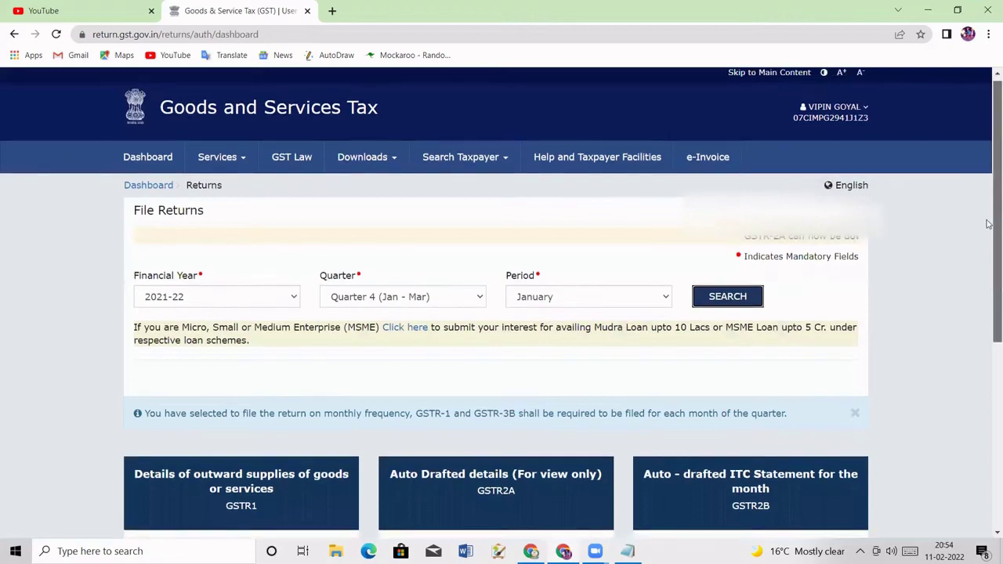
left_click_drag(987, 183, 987, 337)
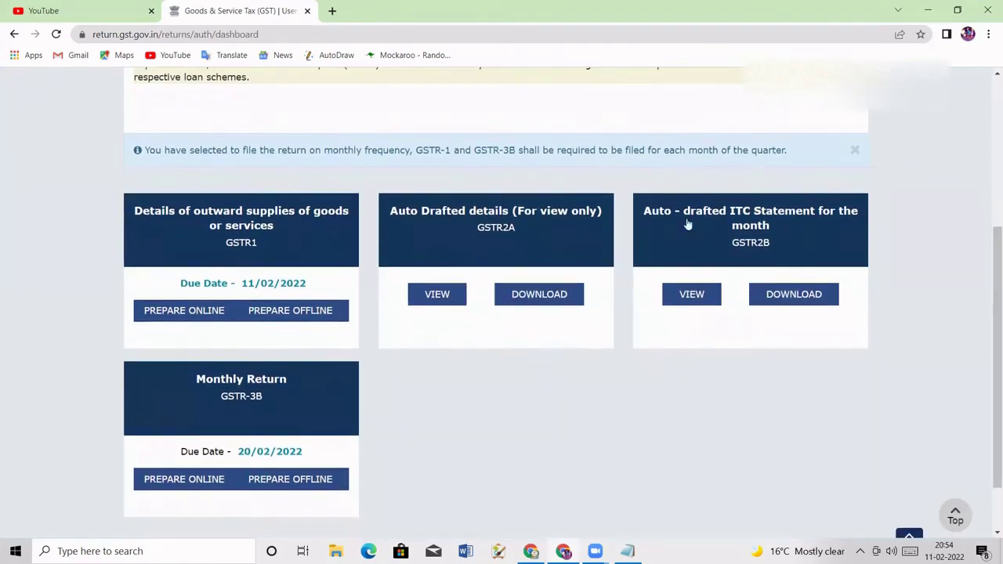
left_click(167, 315)
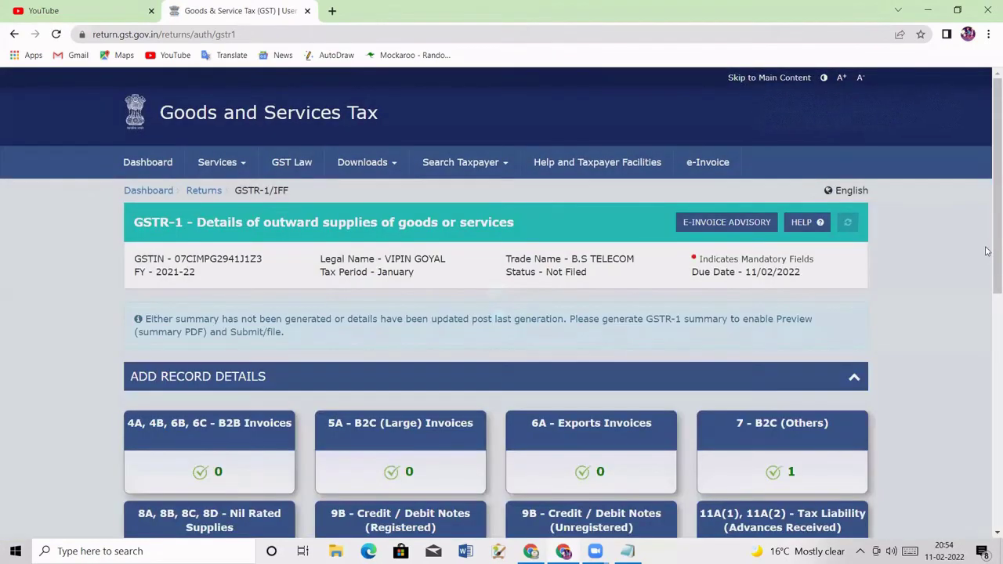
Tick the acknowledgement of the reviewed details, generate the GSTR1 summary and refresh its status.
scroll(987, 313, "down", 3)
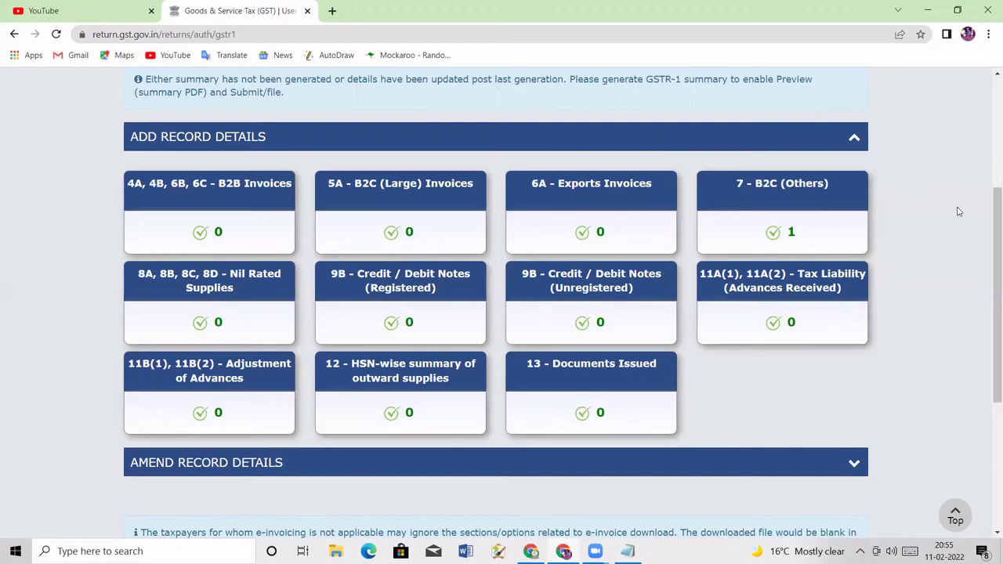
scroll(989, 298, "down", 1)
scroll(989, 314, "down", 2)
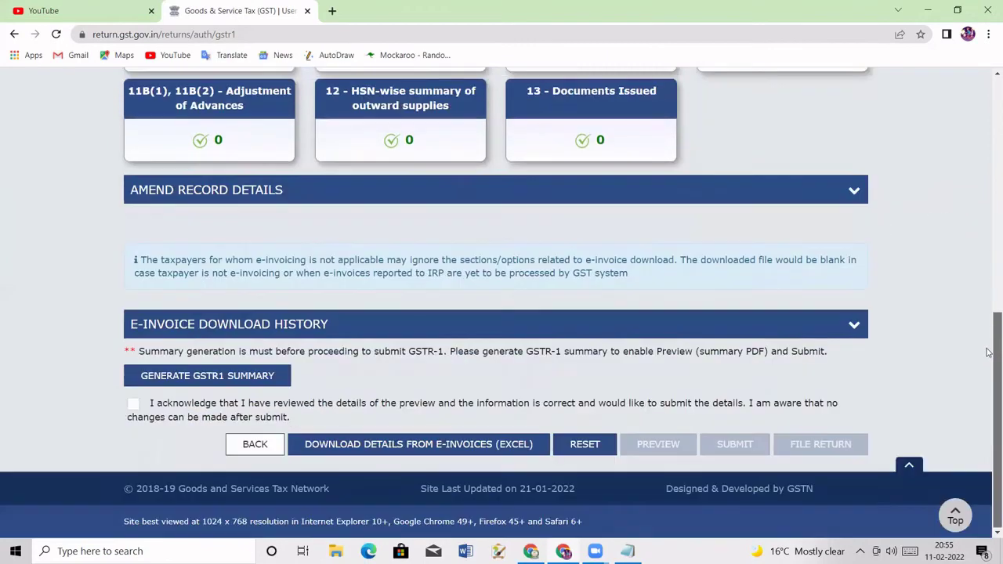
left_click(133, 405)
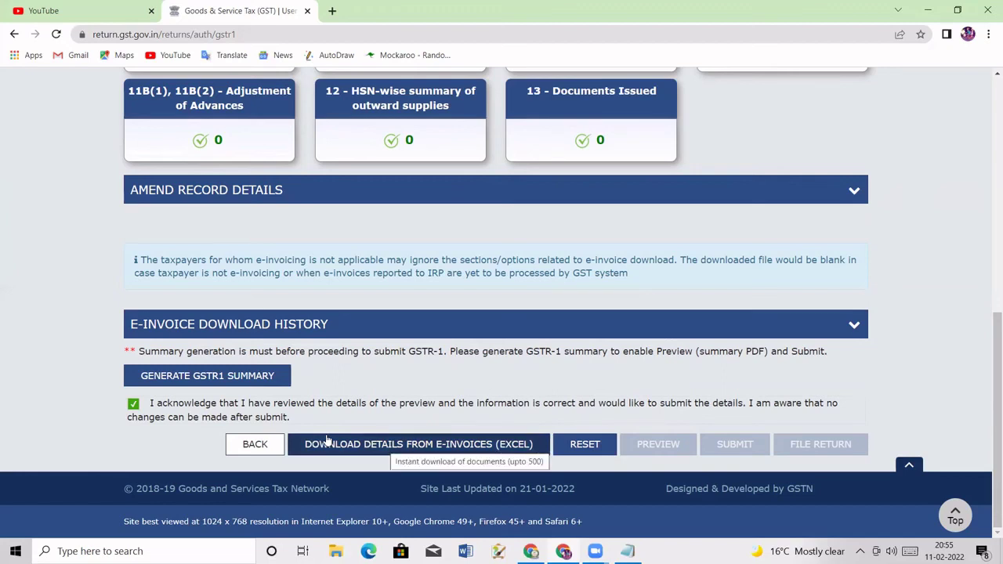
left_click(214, 376)
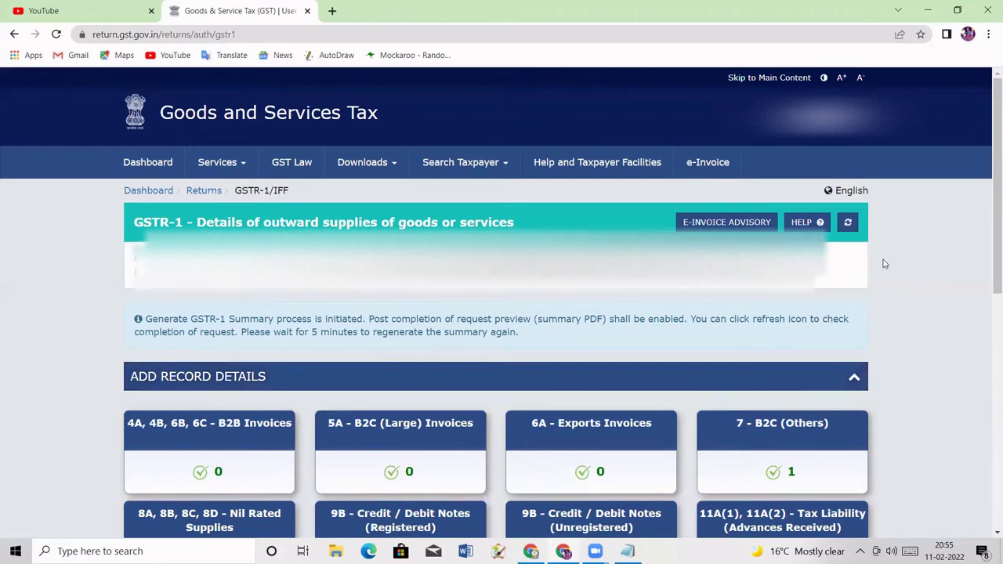
left_click(848, 222)
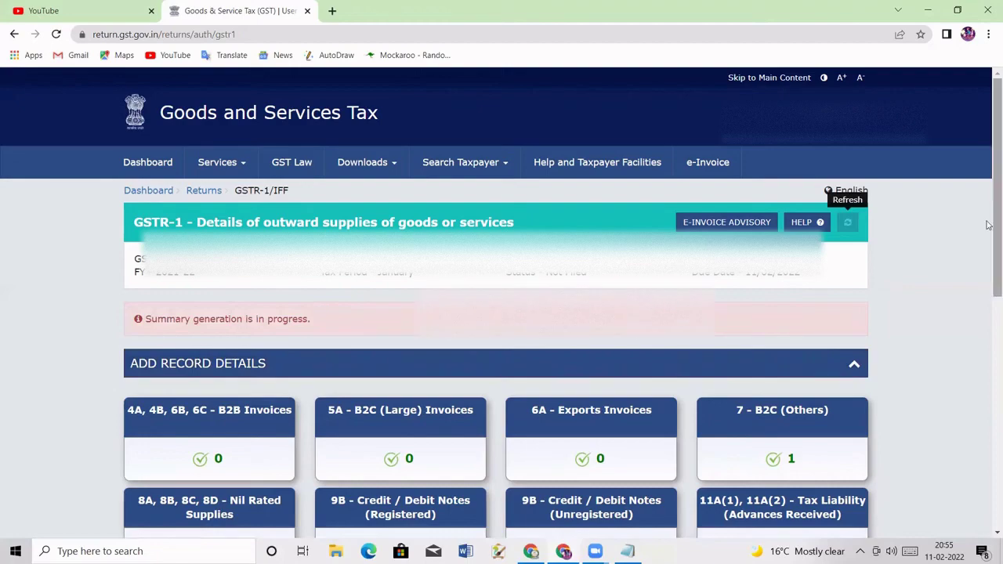
Submit the reviewed GSTR-1 return for January and agree to proceed with the submission.
left_click_drag(989, 228, 989, 457)
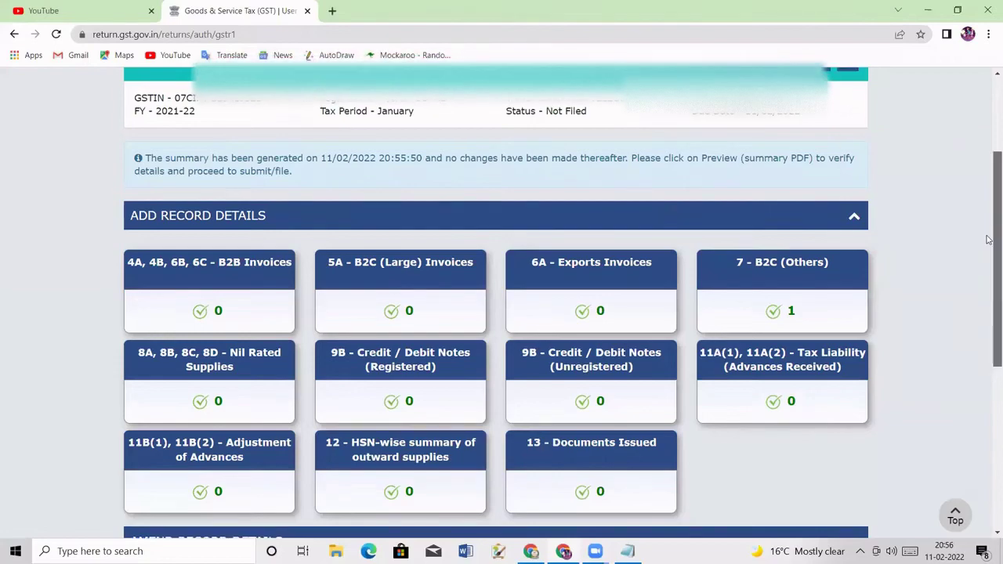
scroll(988, 240, "up", 2)
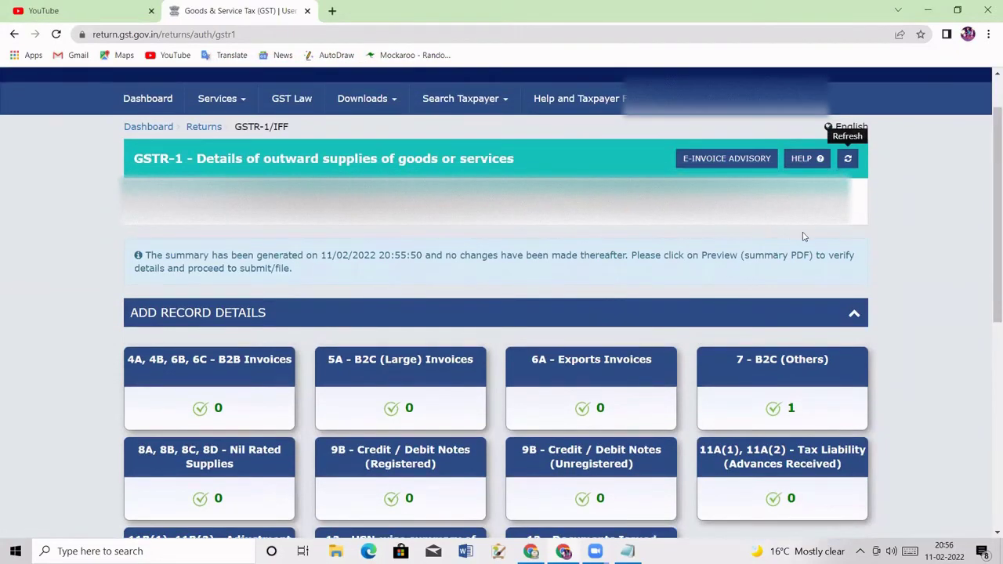
left_click_drag(989, 277, 989, 440)
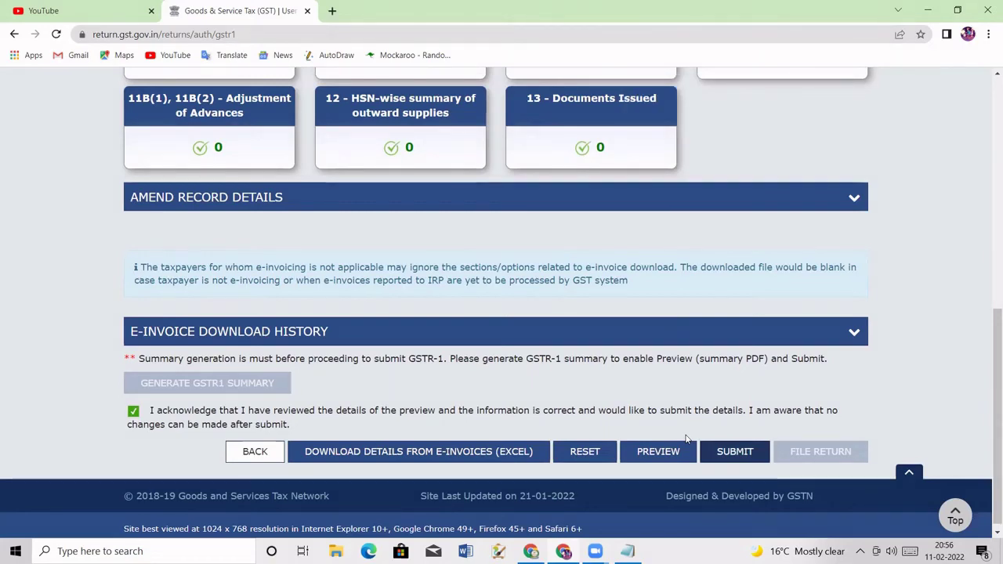
left_click(735, 452)
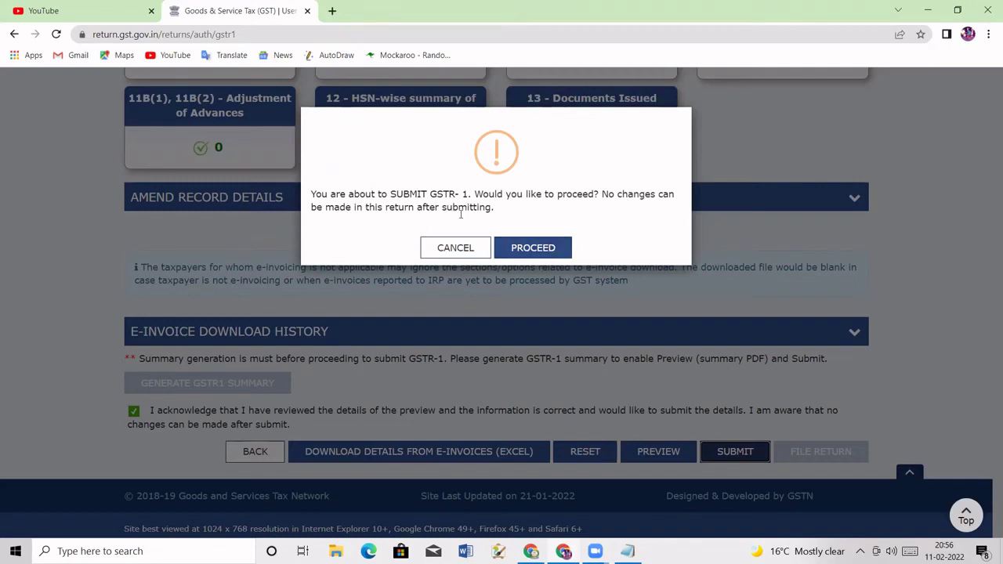
left_click(531, 247)
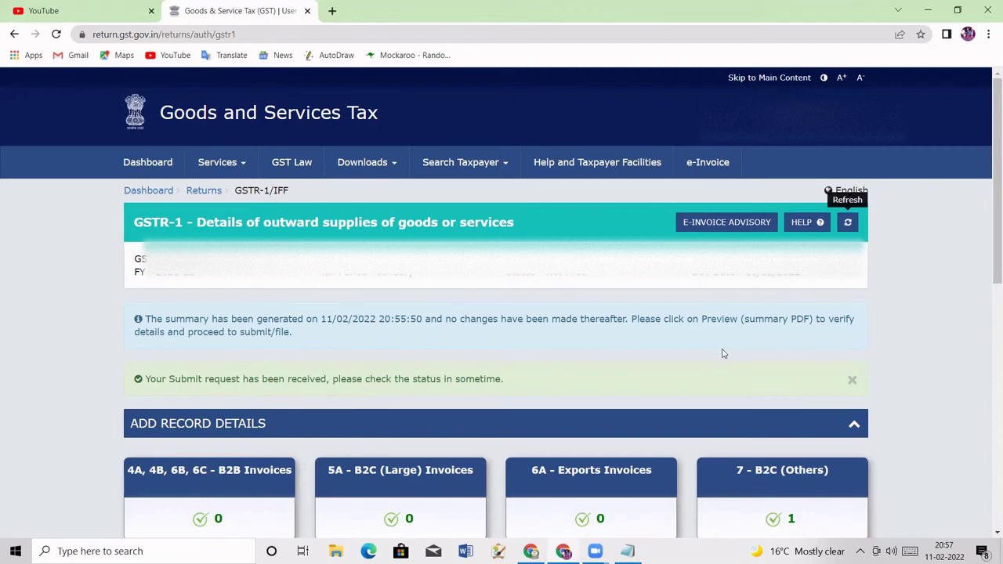
Refresh the status of the submitted GSTR-1 and open the filing page for the return.
left_click(850, 224)
left_click(851, 222)
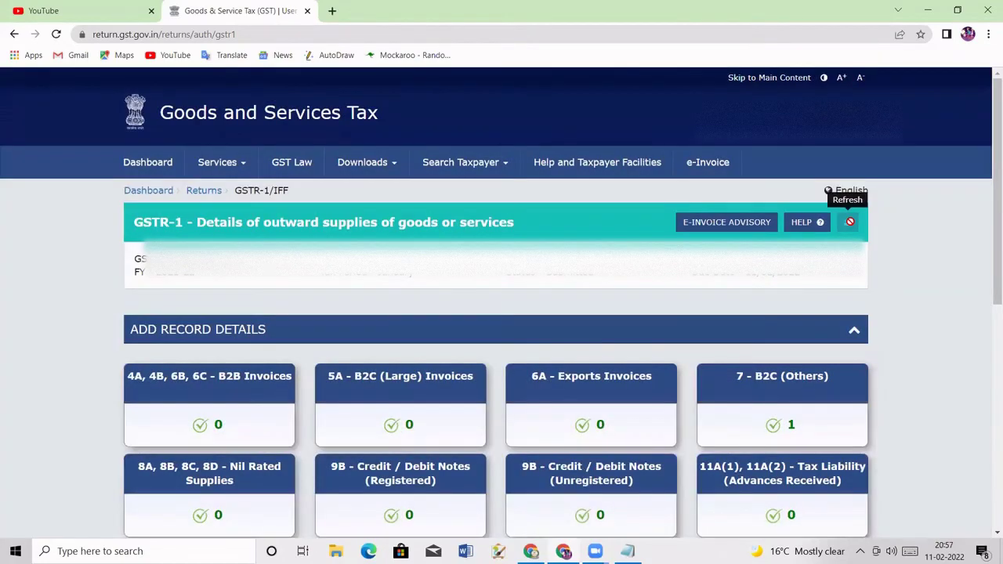
scroll(985, 216, "down", 3)
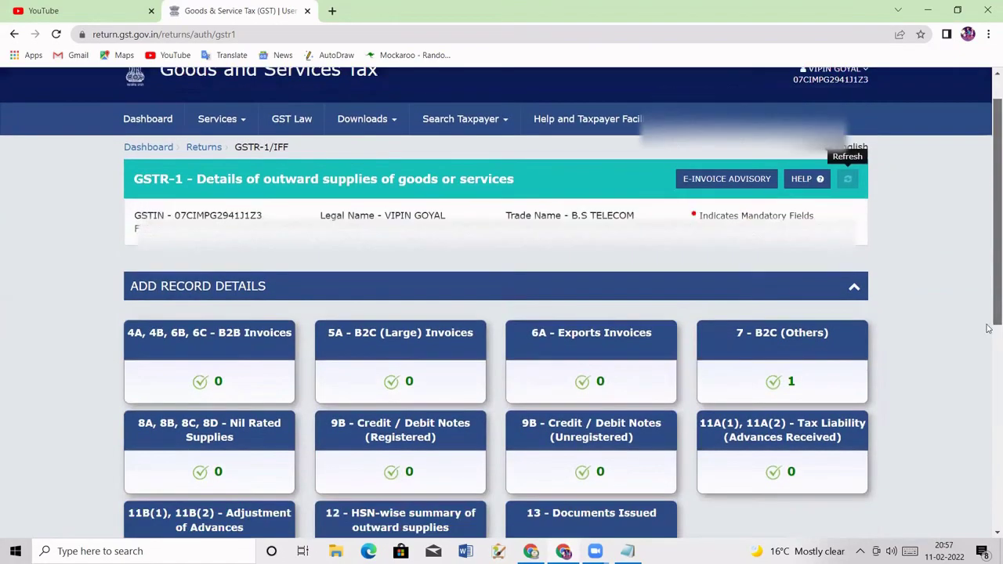
scroll(988, 390, "down", 3)
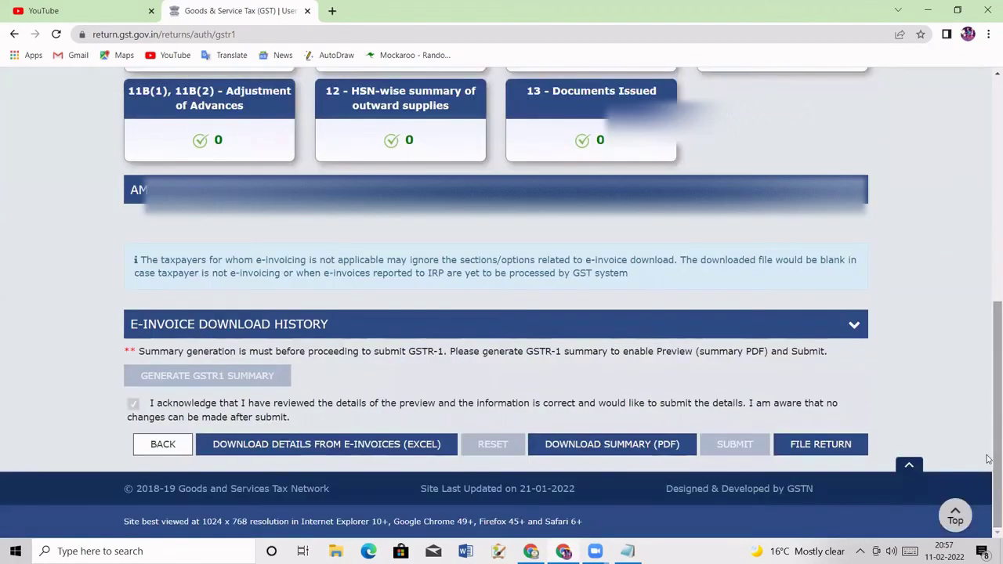
left_click(821, 429)
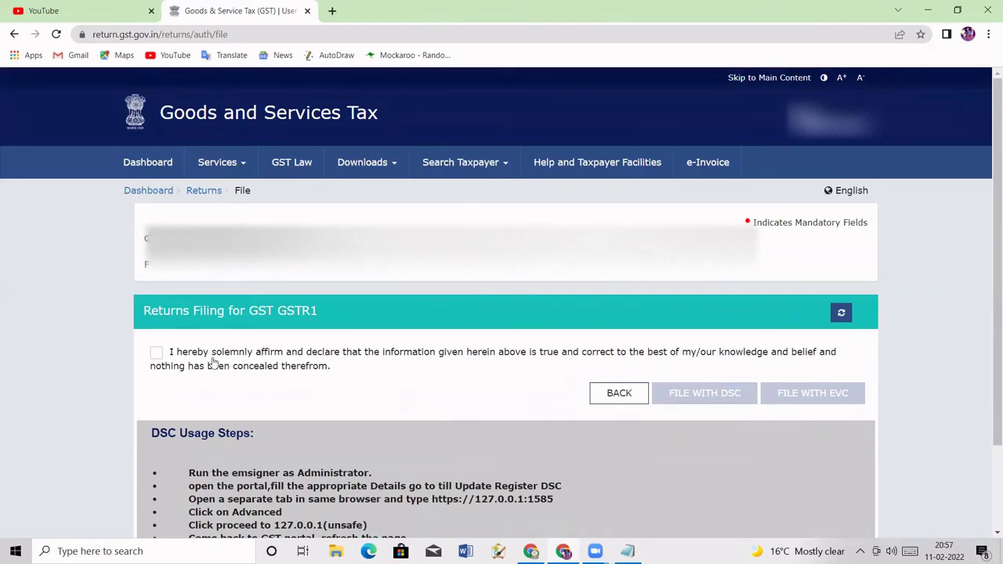
Tick the declaration that the information is true and correct, and select the authorised signatory's name.
left_click(156, 354)
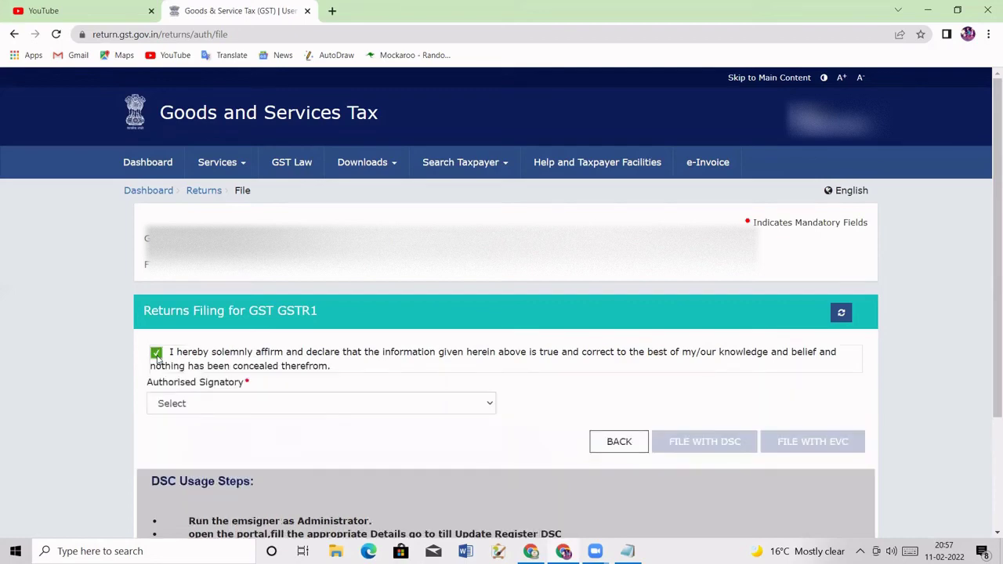
left_click(171, 409)
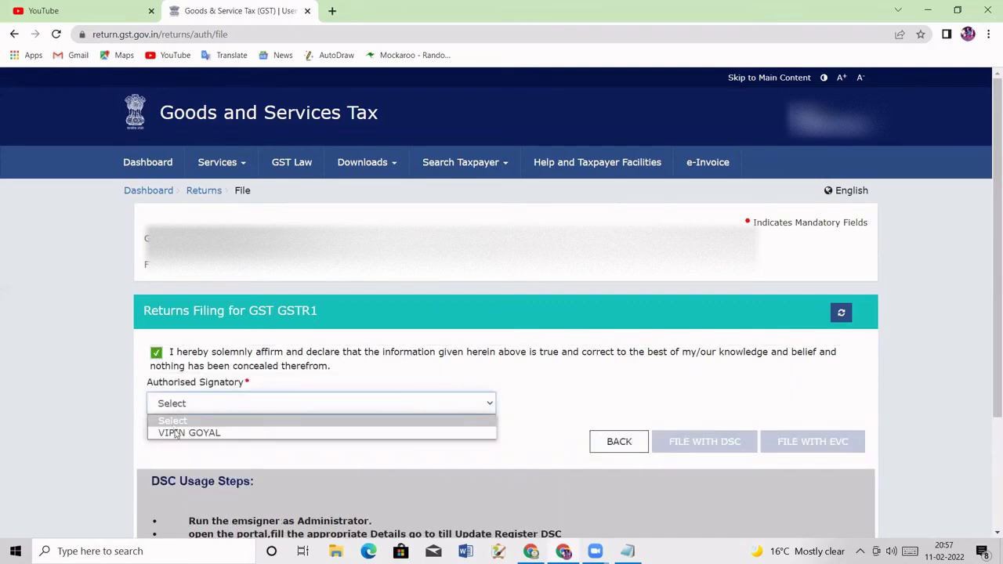
left_click(177, 433)
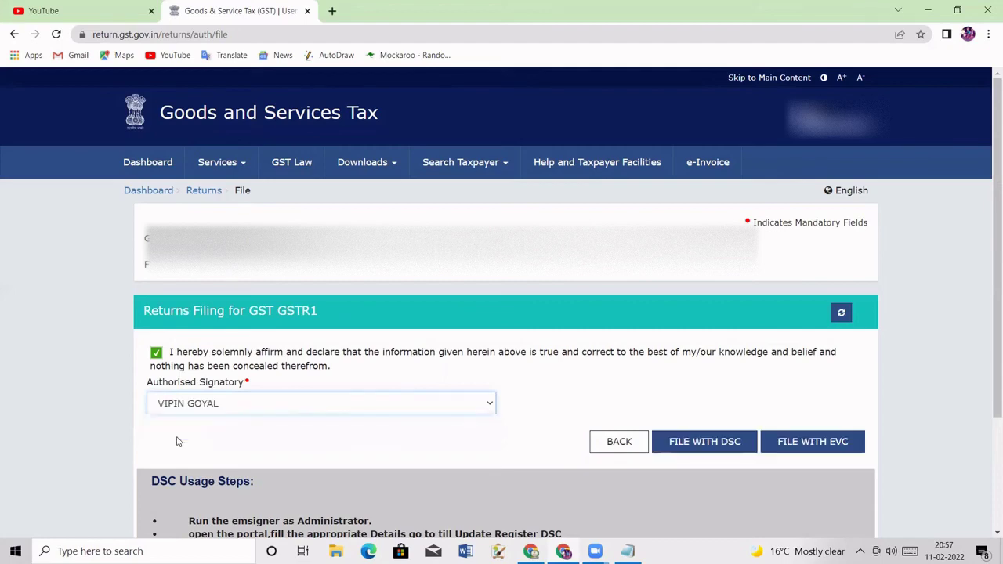
File the return with EVC by entering and verifying the one-time password, and decline to save it in the browser.
left_click(657, 443)
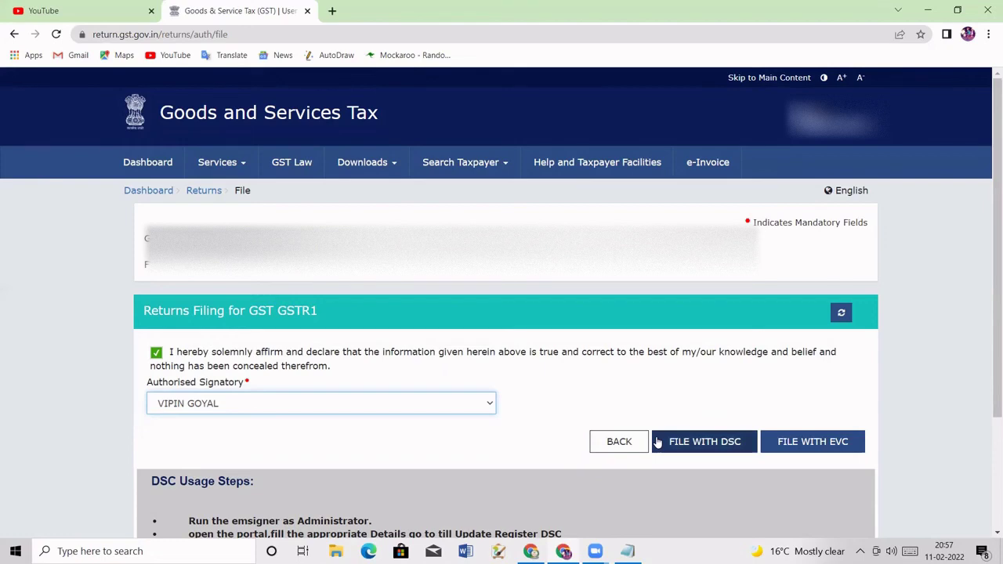
key("Tab")
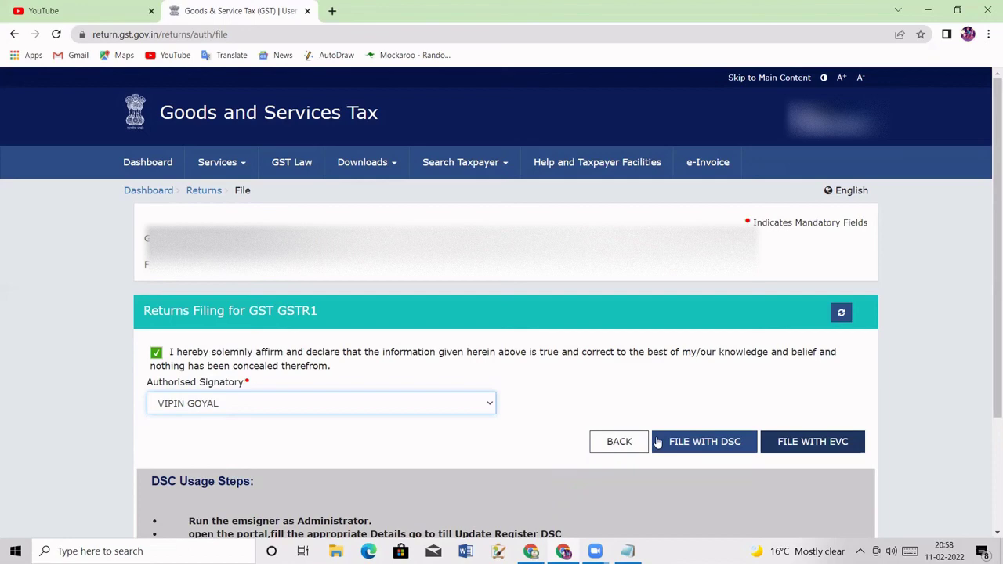
left_click(659, 443)
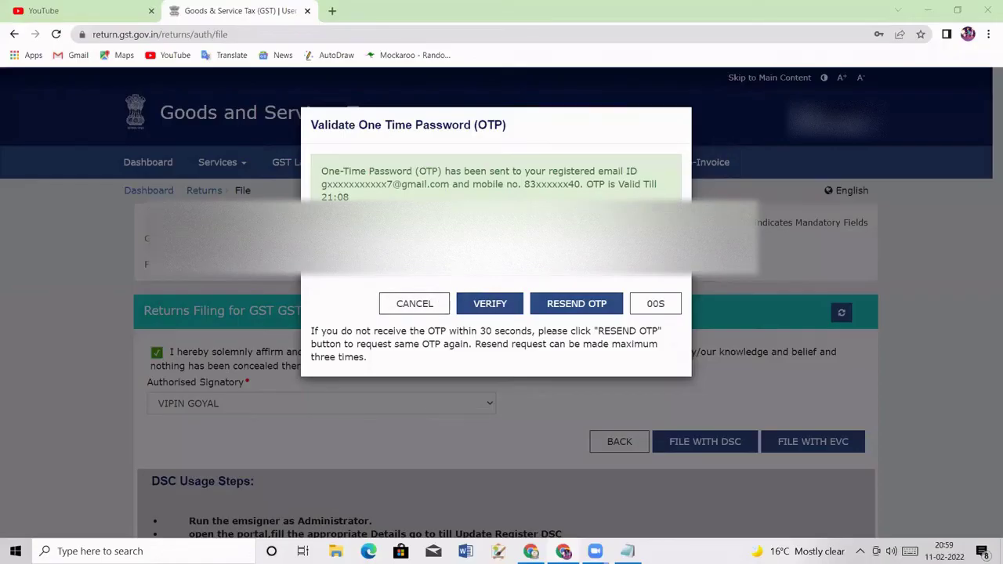
left_click(510, 303)
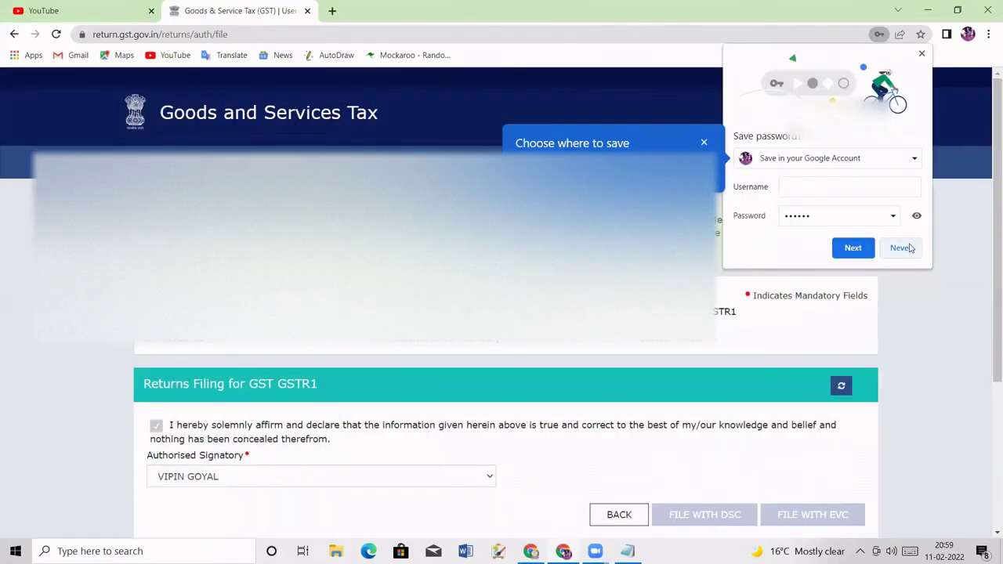
left_click(899, 247)
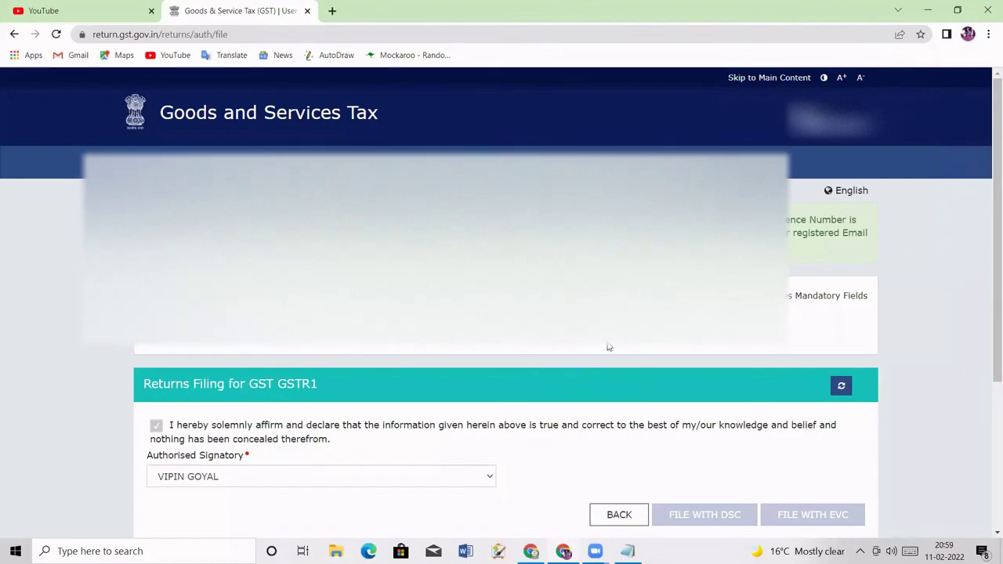